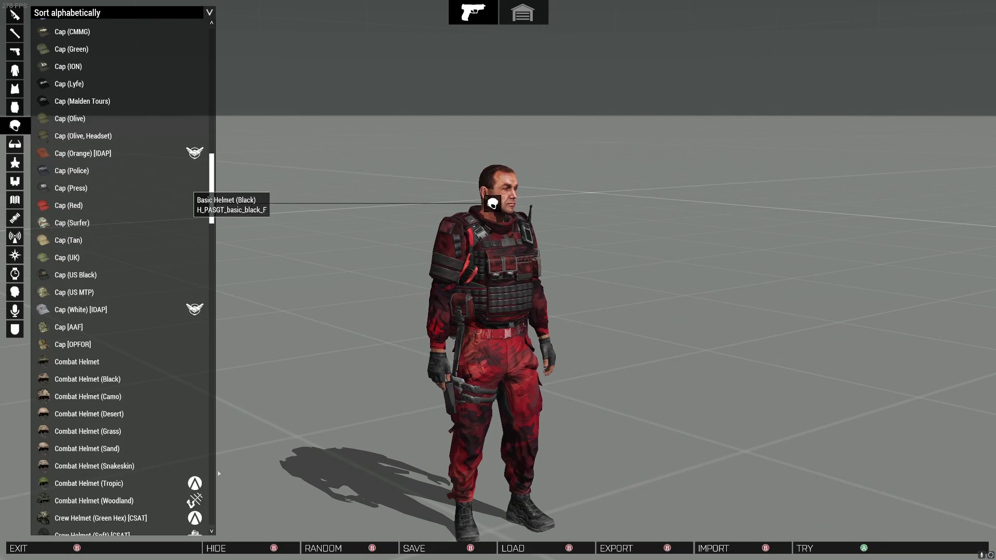
# Step: Equip the XerogelCamo Combat Helmet from the Virtual Arsenal helmet list
pyautogui.click(92, 515)
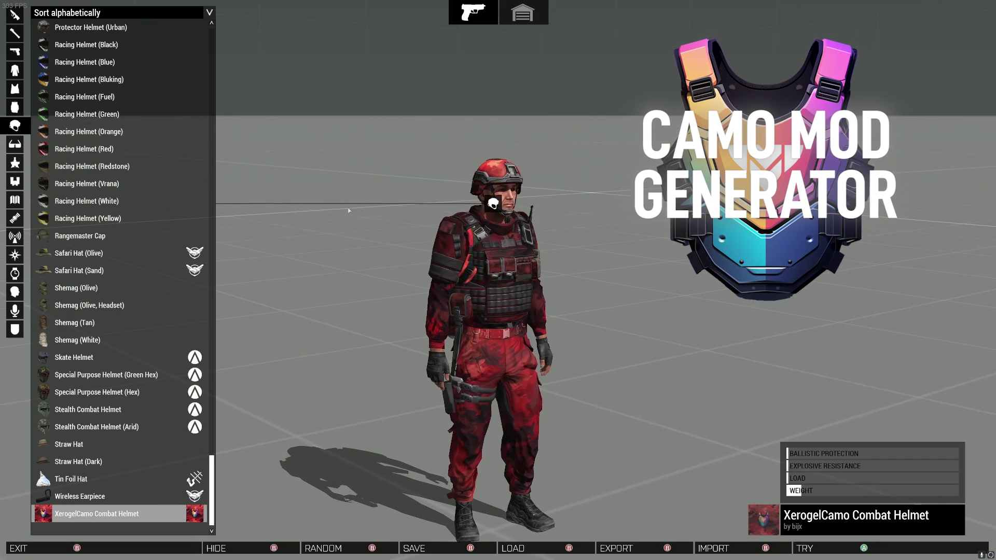
pyautogui.click(411, 168)
pyautogui.scroll(3, 436, 251)
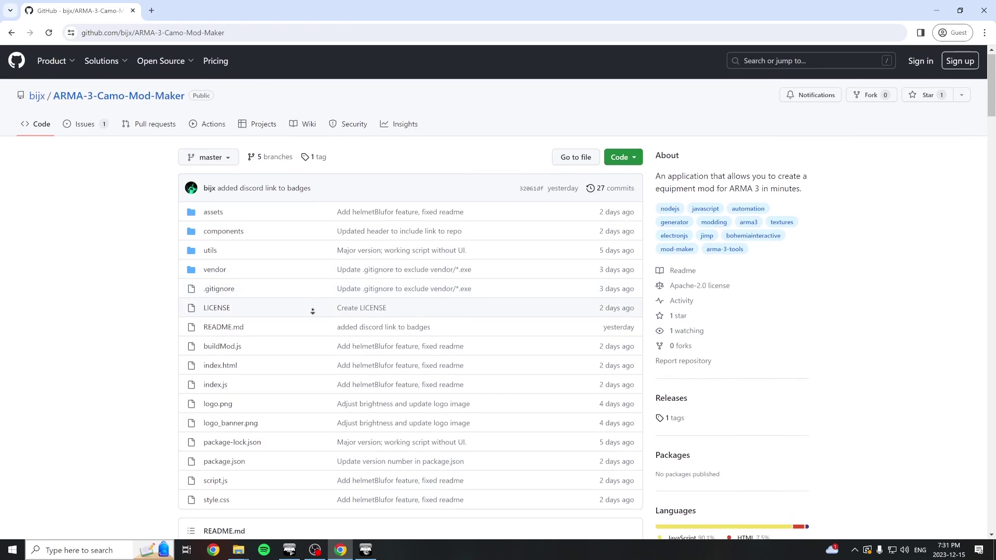
# Step: Download CamoModMaker-win32-x64_v1.1.0.zip from the repository's v1.1.0 GitHub release
pyautogui.scroll(-5, 312, 311)
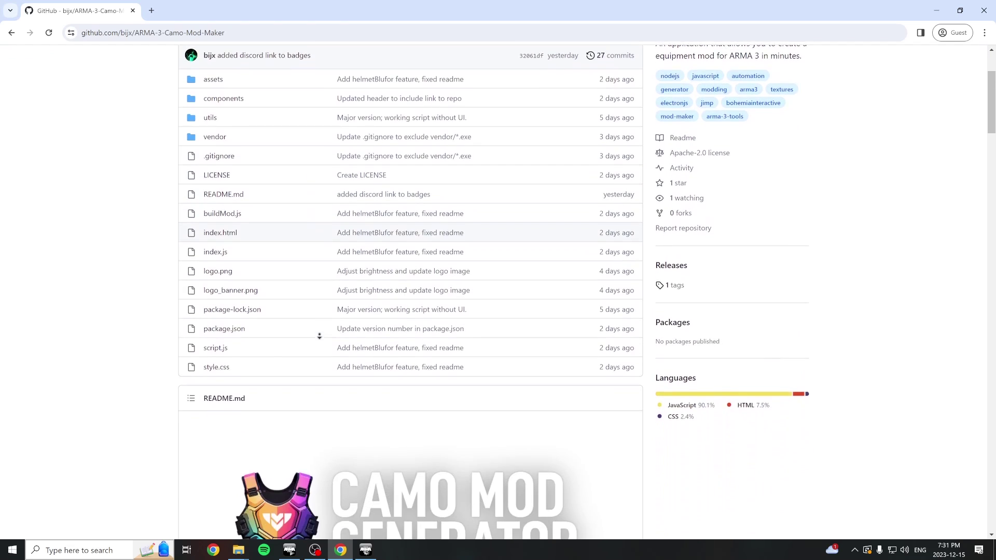
pyautogui.scroll(-2, 289, 331)
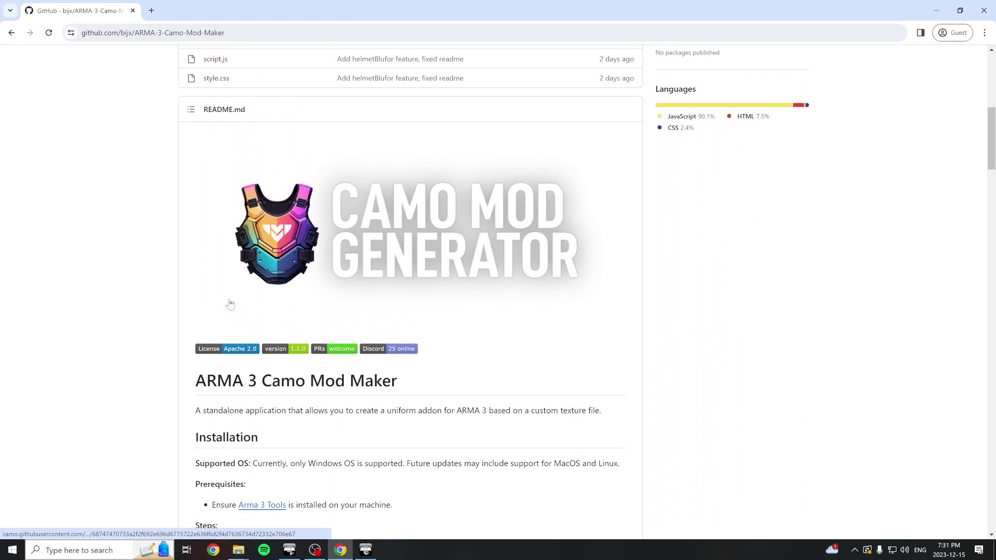
pyautogui.scroll(8, 95, 281)
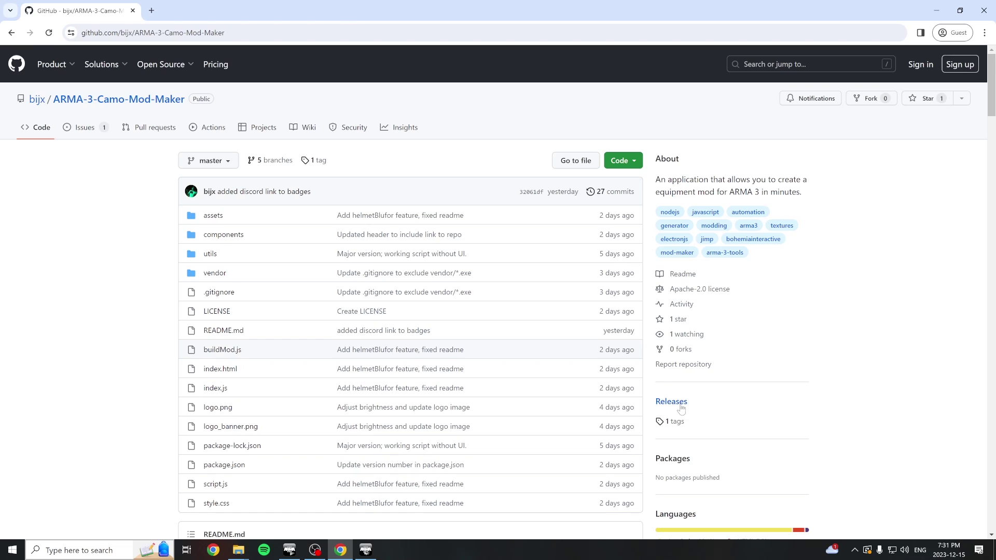
pyautogui.click(672, 402)
pyautogui.click(337, 229)
pyautogui.scroll(-2, 339, 232)
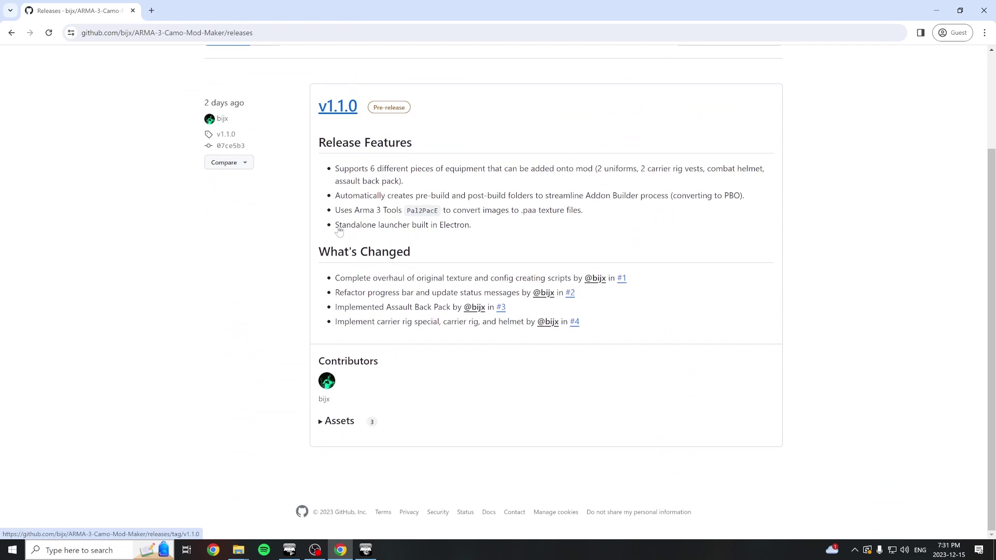
pyautogui.scroll(2, 340, 232)
pyautogui.scroll(-1, 101, 236)
pyautogui.scroll(-2, 150, 267)
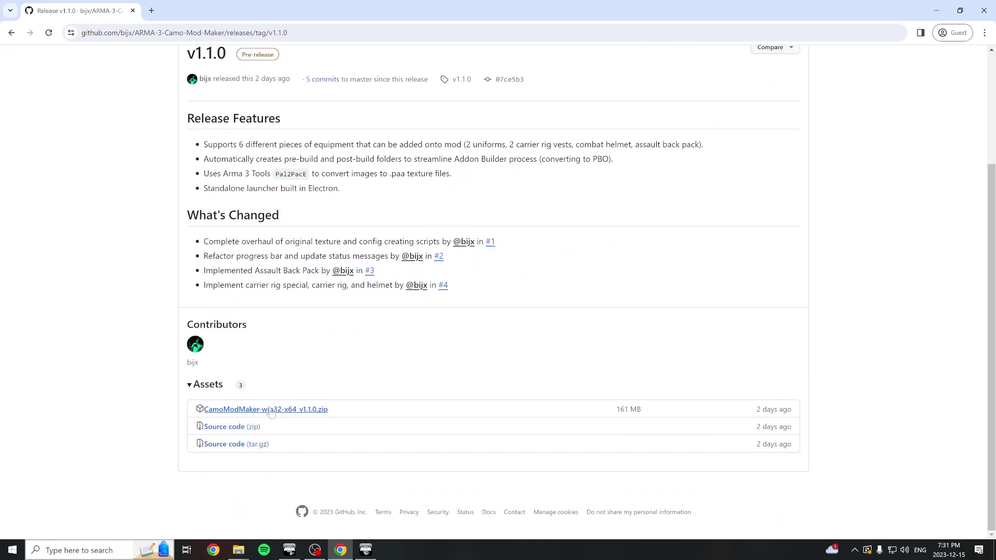
pyautogui.click(295, 411)
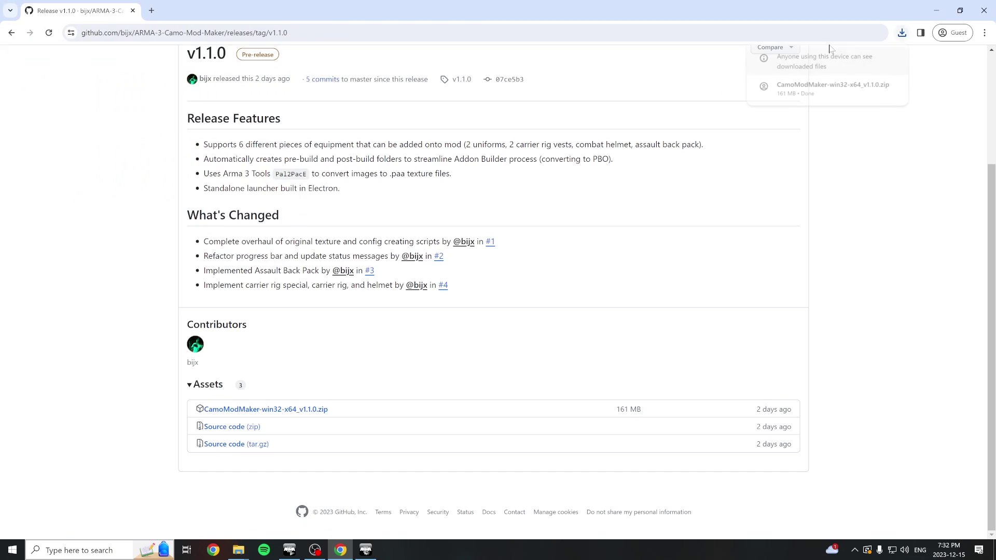
# Step: Move the downloaded CamoModMaker zip into D:\Camo Mod Maker and extract it there
pyautogui.hotkey('ctrl', 'j')
pyautogui.moveTo(423, 121); pyautogui.dragTo(429, 261)
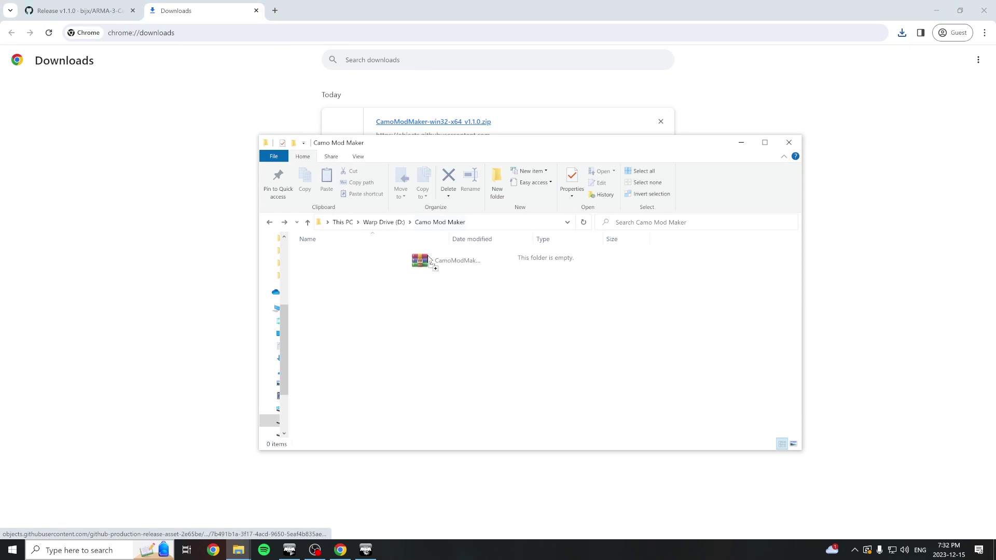
pyautogui.moveTo(415, 306); pyautogui.dragTo(415, 307)
pyautogui.rightClick(361, 258)
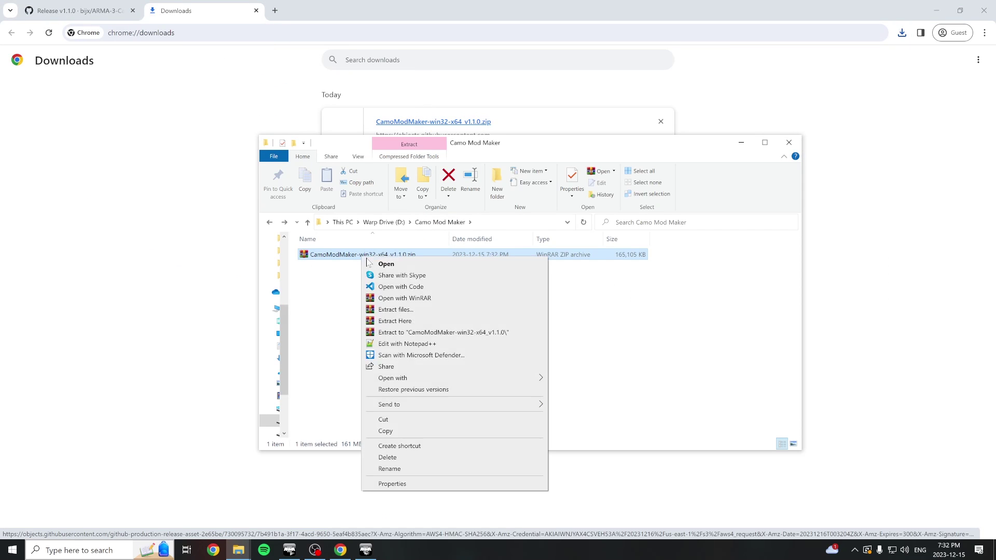
pyautogui.click(399, 320)
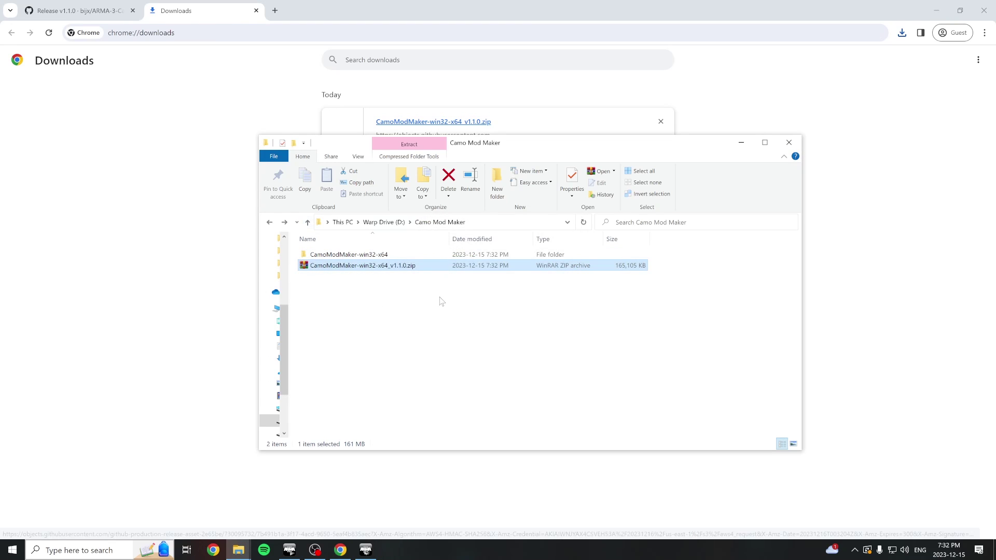
# Step: Browse to CamoModMaker-win32-x64\resources\app\vendor, then go to E:\SteamLibrary\steamapps
pyautogui.doubleClick(367, 254)
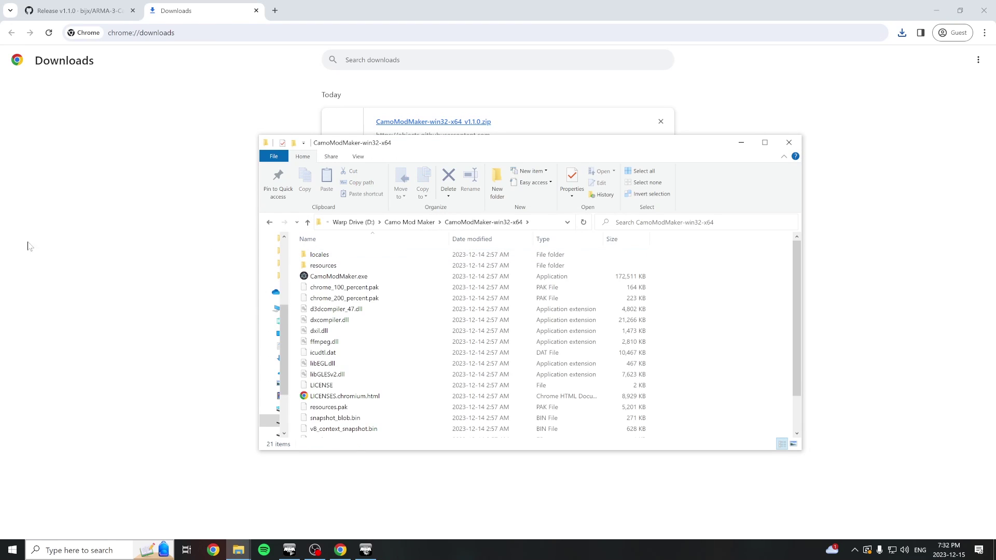
pyautogui.click(342, 276)
pyautogui.doubleClick(357, 263)
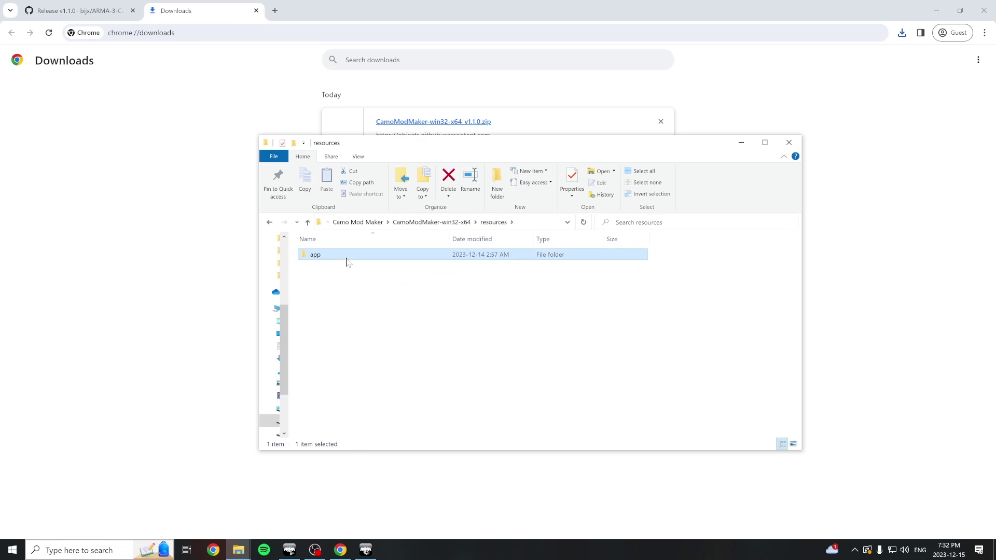
pyautogui.doubleClick(346, 255)
pyautogui.doubleClick(311, 318)
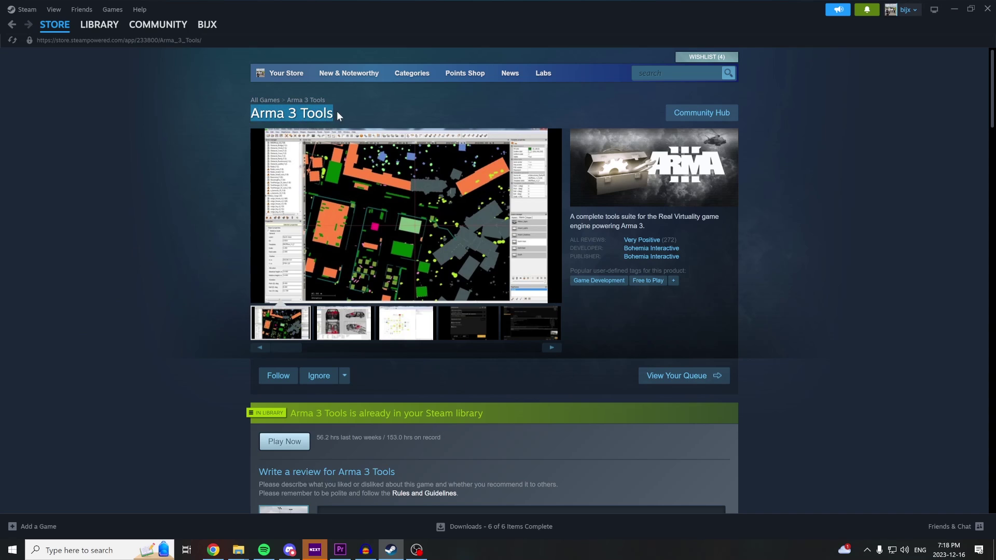
pyautogui.click(201, 188)
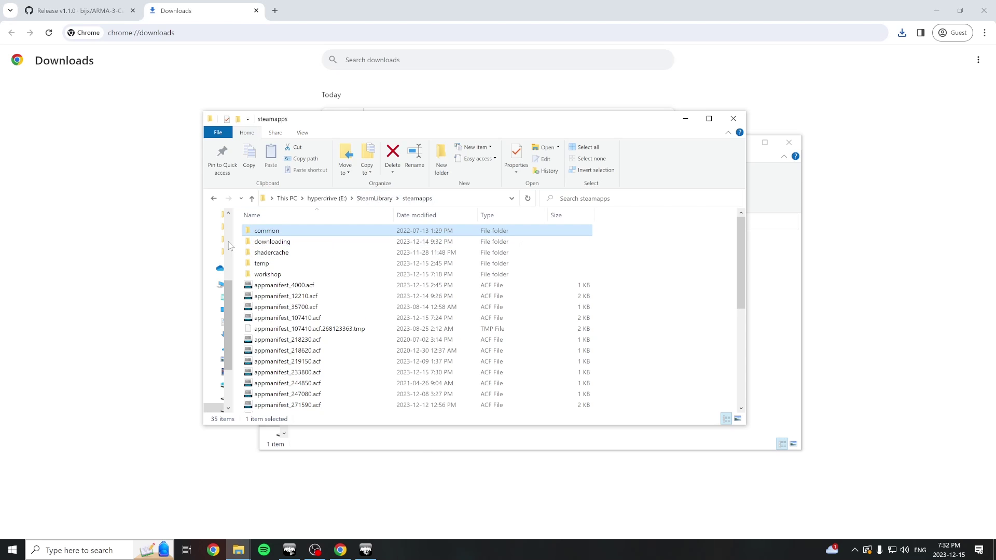
# Step: Copy Pal2PacE.exe from Arma 3 Tools\TexView2 into vendor, then return to CamoModMaker-win32-x64
pyautogui.doubleClick(301, 232)
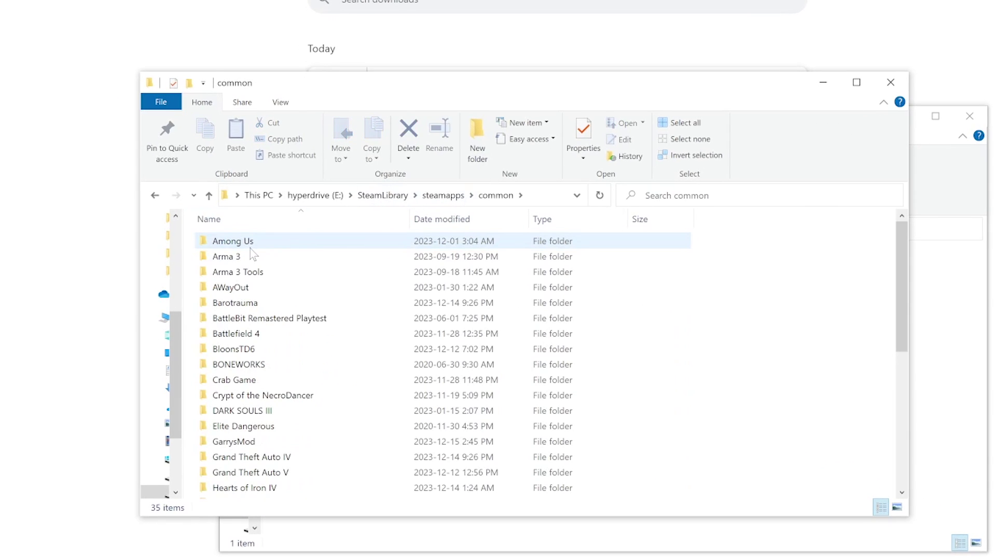
pyautogui.doubleClick(251, 272)
pyautogui.scroll(-5, 277, 372)
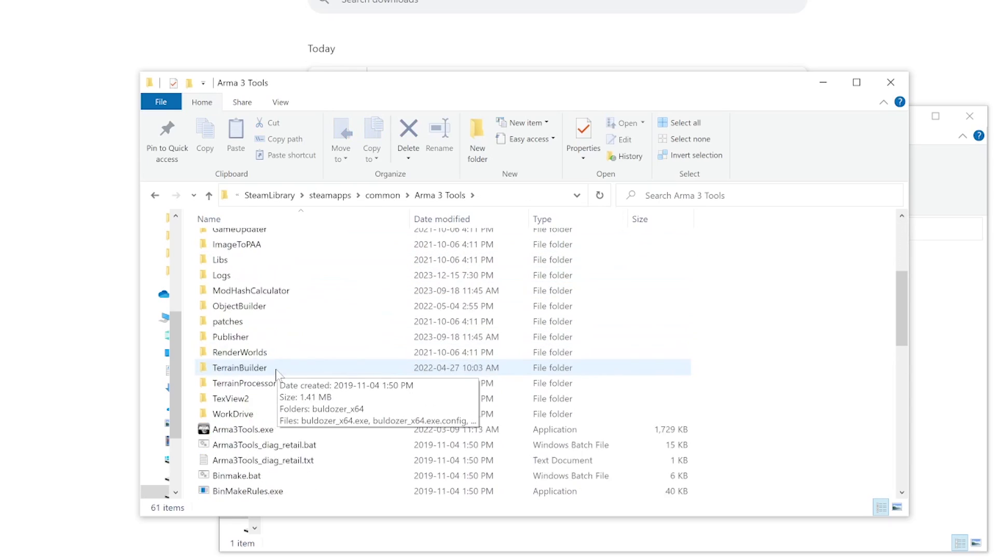
pyautogui.scroll(-1, 277, 373)
pyautogui.doubleClick(233, 352)
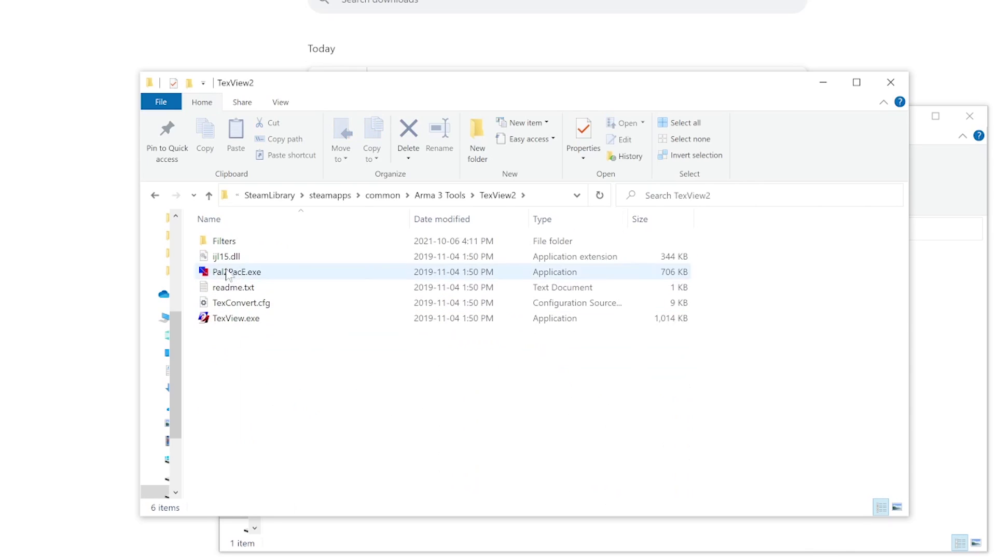
pyautogui.moveTo(227, 275); pyautogui.dragTo(418, 315)
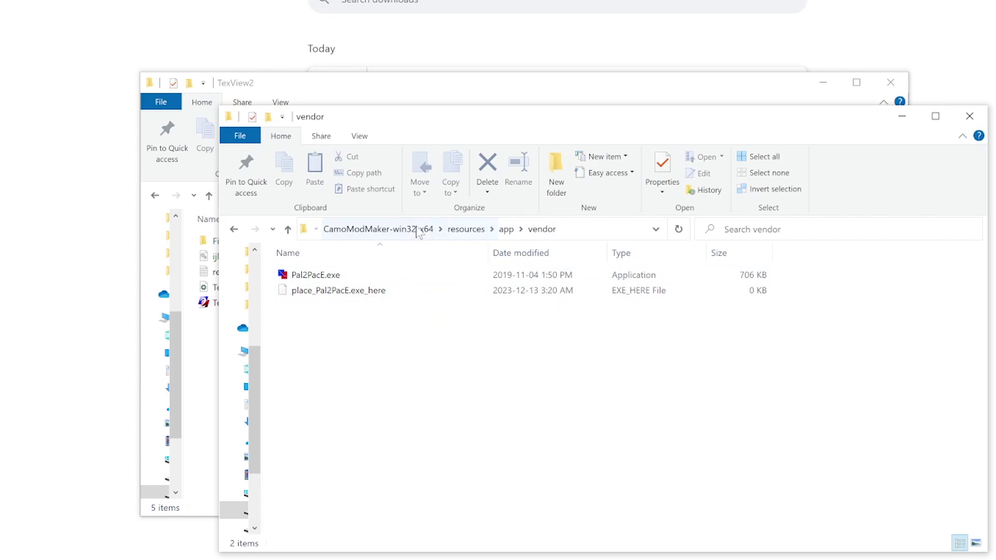
pyautogui.click(380, 229)
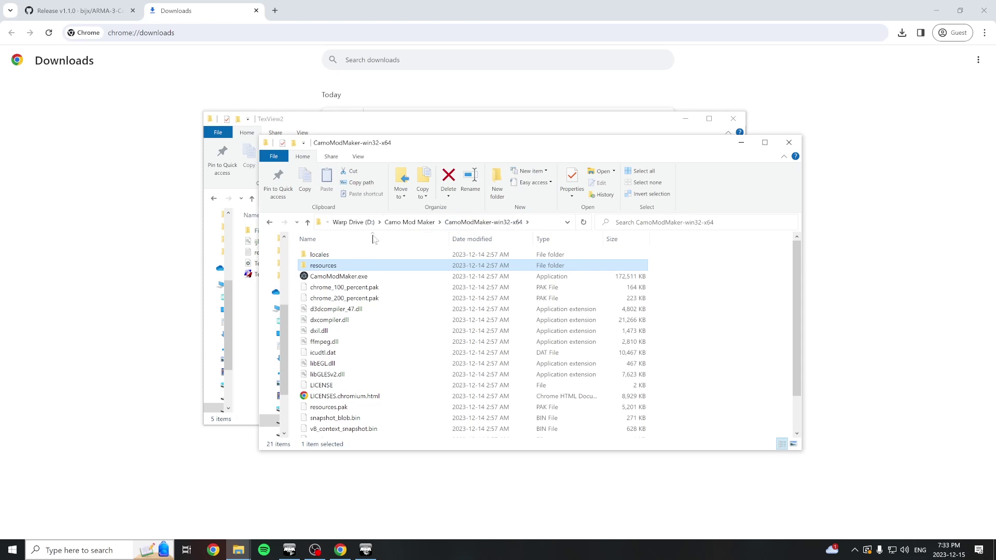
# Step: Launch CamoModMaker and choose camo_44 (1).png as the Xerogel Camo mod's texture
pyautogui.click(336, 277)
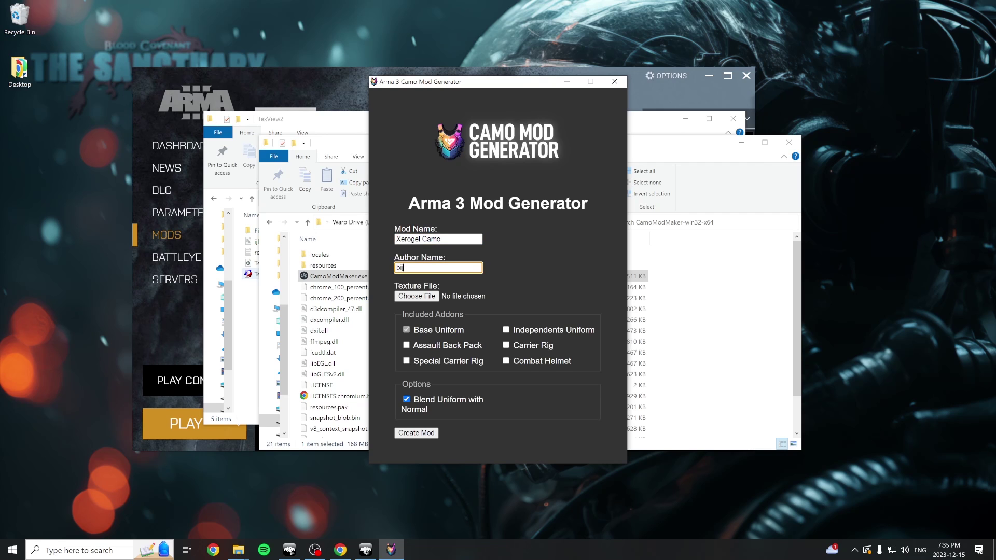
pyautogui.click(417, 296)
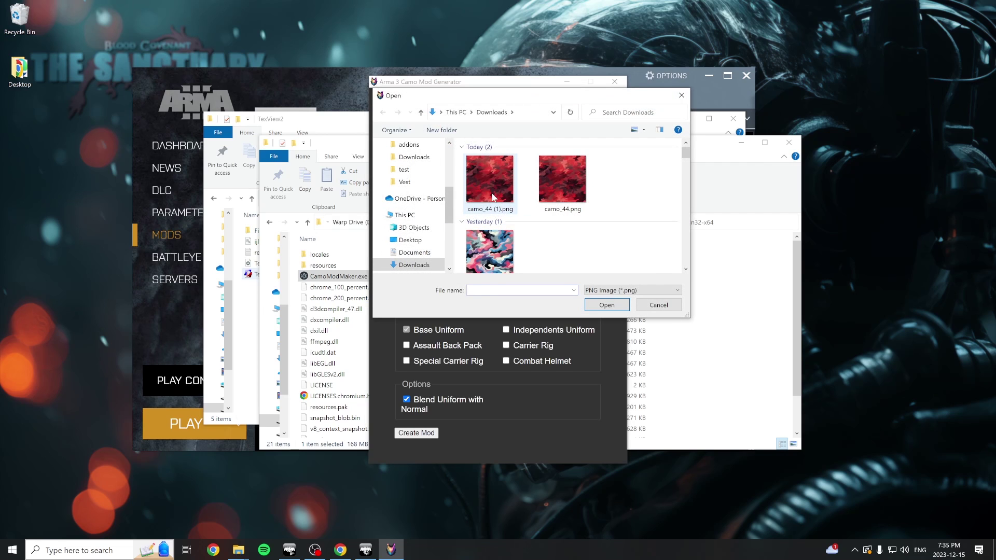
pyautogui.doubleClick(493, 197)
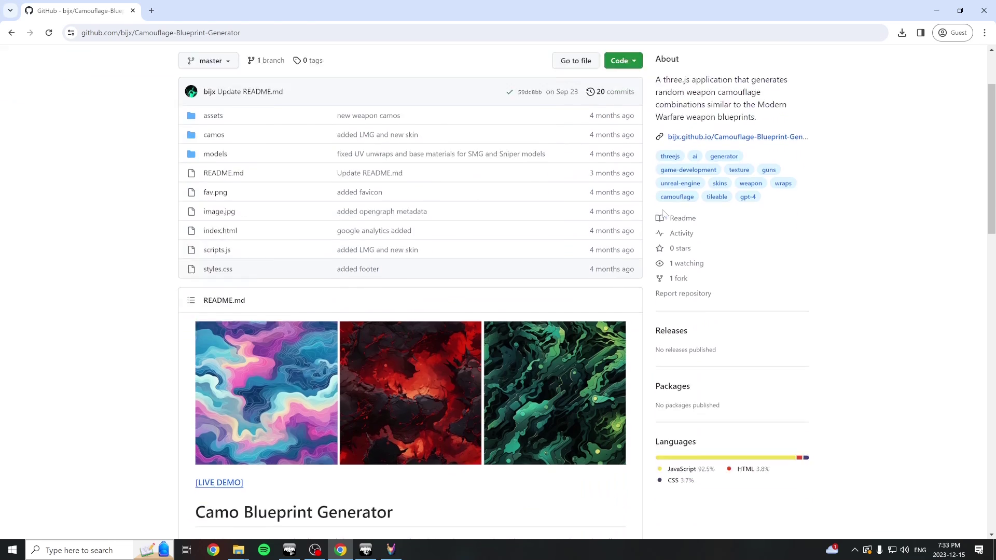
# Step: Generate weapons on the Blueprint Generator site until XEROGEL SMG, then save its camo pattern
pyautogui.scroll(2, 724, 243)
pyautogui.click(724, 238)
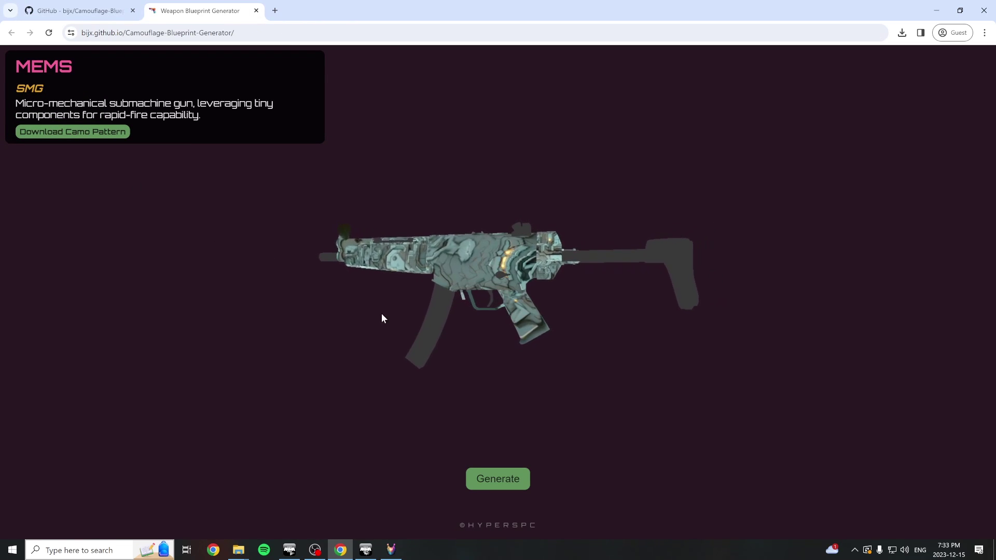
pyautogui.click(491, 479)
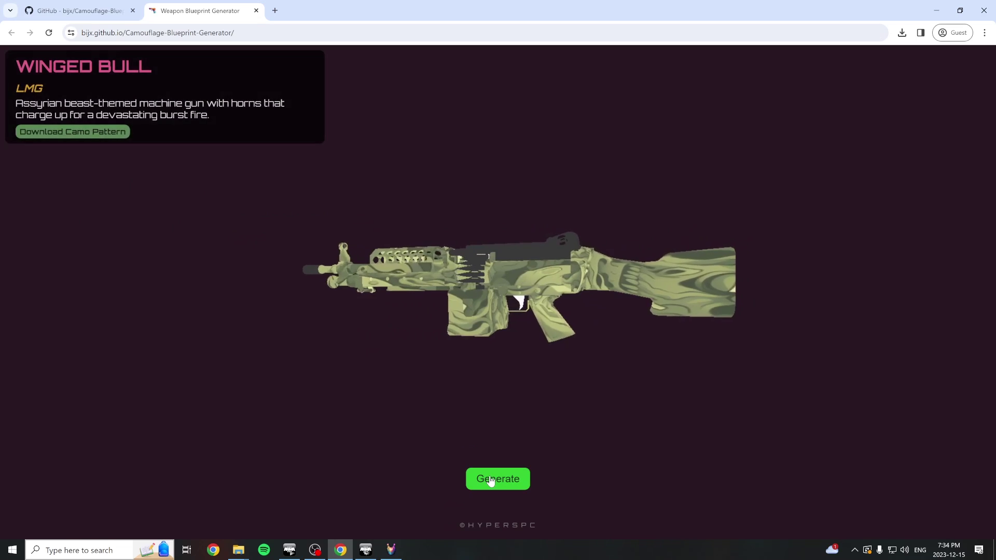
pyautogui.click(491, 480)
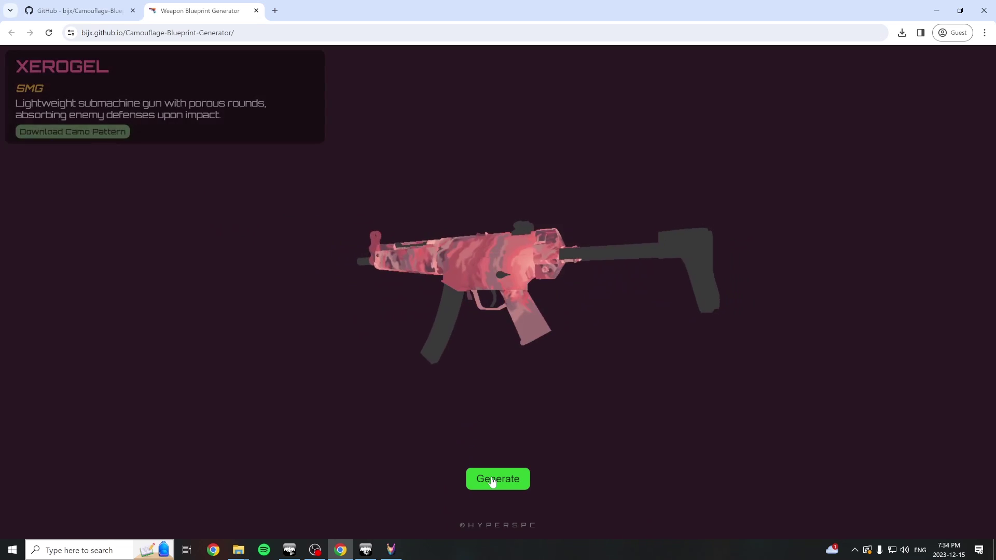
pyautogui.click(76, 133)
pyautogui.click(238, 263)
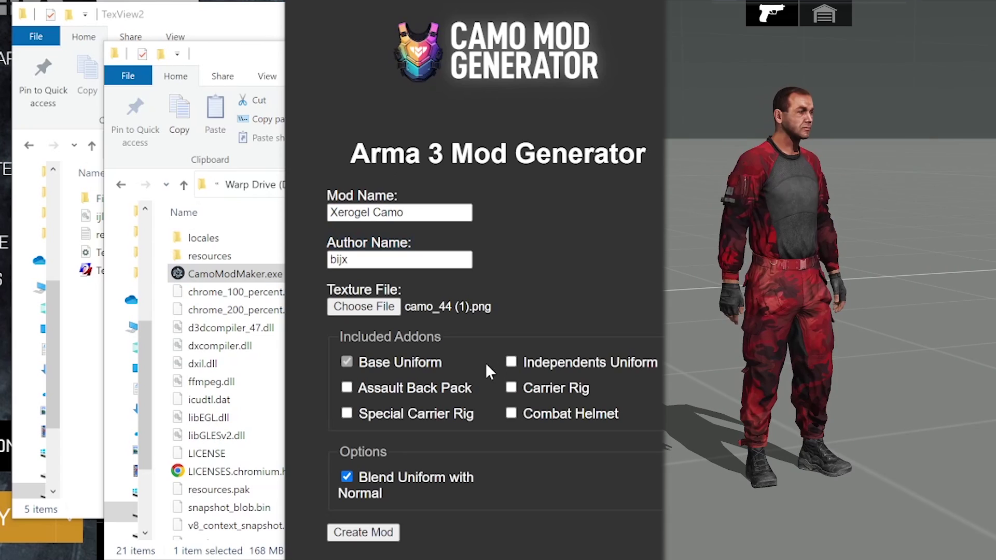
# Step: Include Independents Uniform, Assault Back Pack, Carrier Rig, Special Carrier Rig, Combat Helmet, then create the mod
pyautogui.click(566, 361)
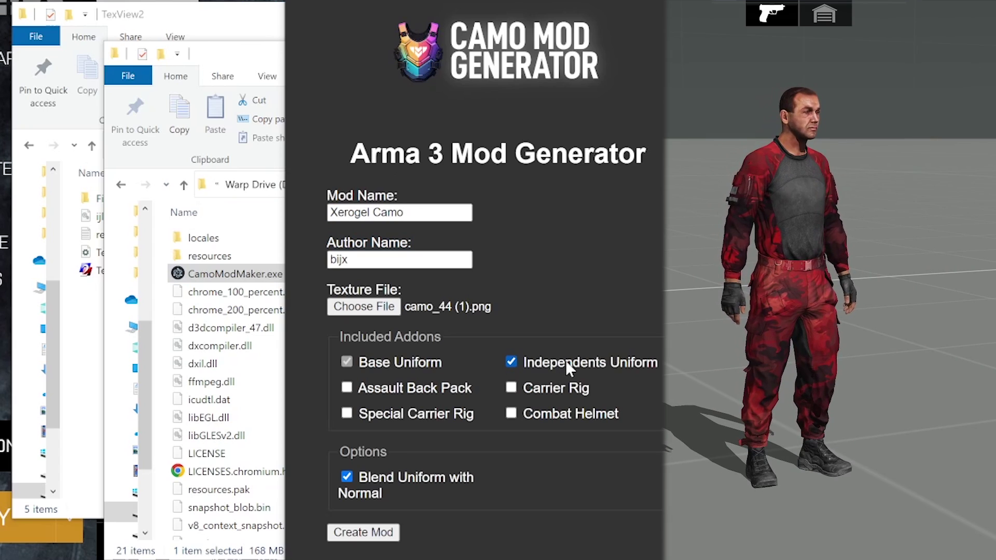
pyautogui.click(390, 388)
pyautogui.click(553, 388)
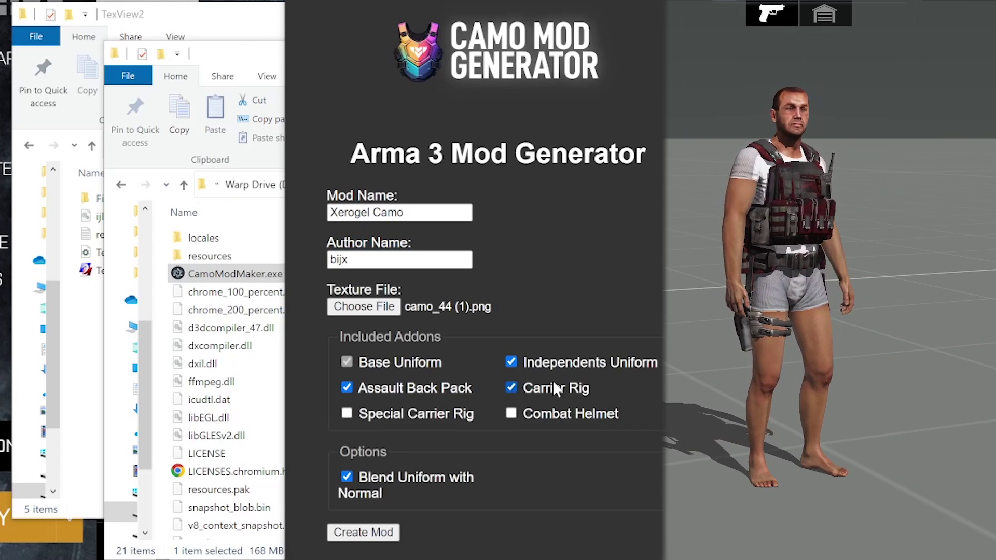
pyautogui.click(412, 413)
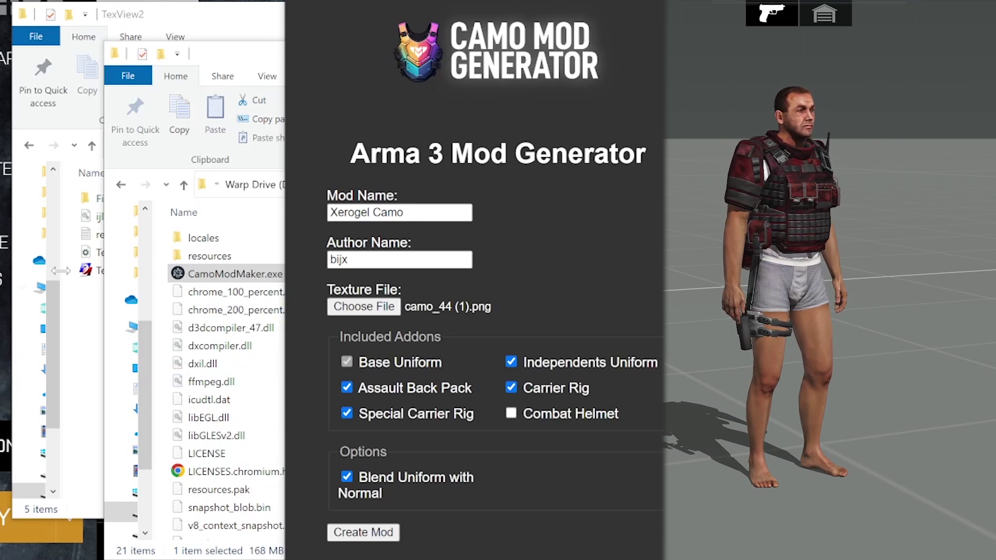
pyautogui.click(554, 413)
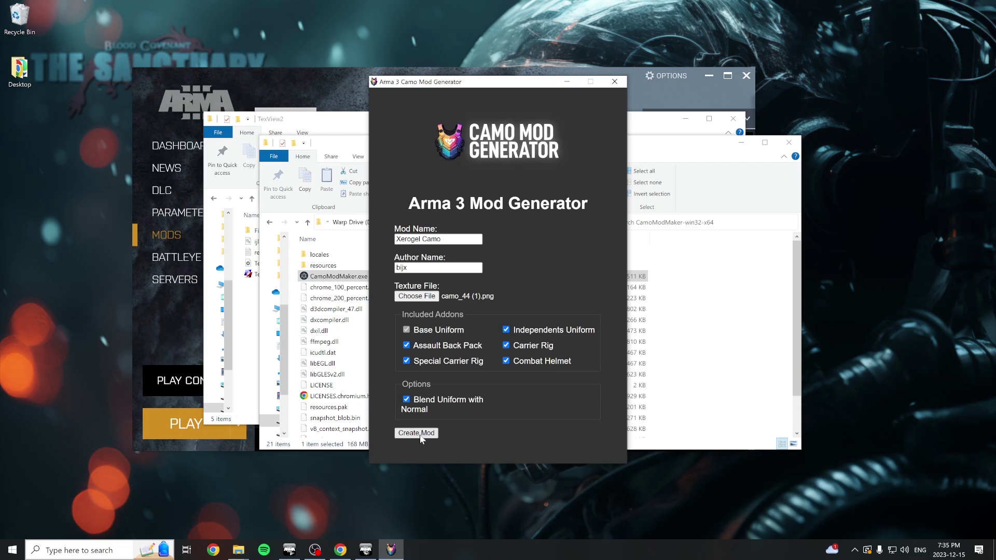
pyautogui.click(419, 436)
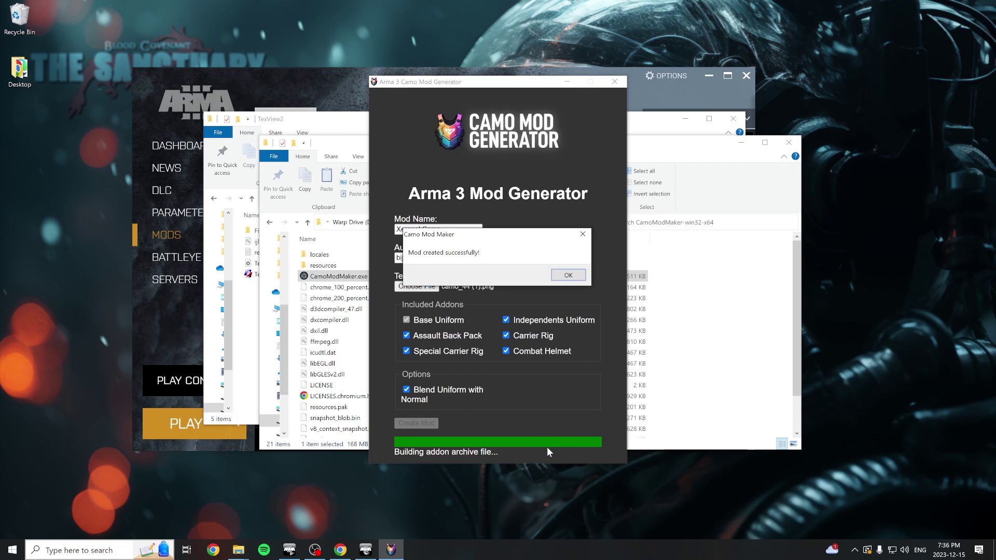
# Step: Move XerogelCamo_Mod.zip from resources\app into the test folder and extract it there
pyautogui.click(569, 275)
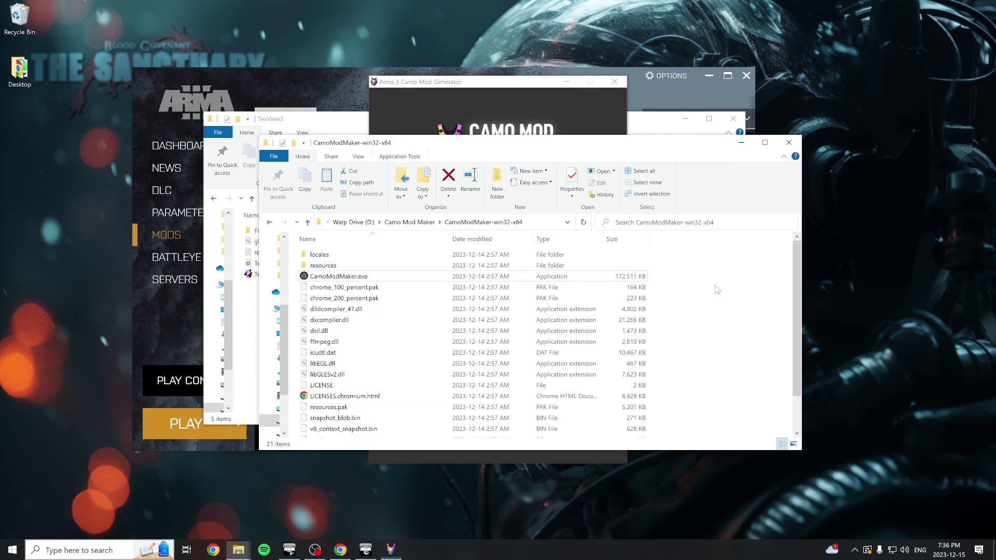
pyautogui.doubleClick(319, 265)
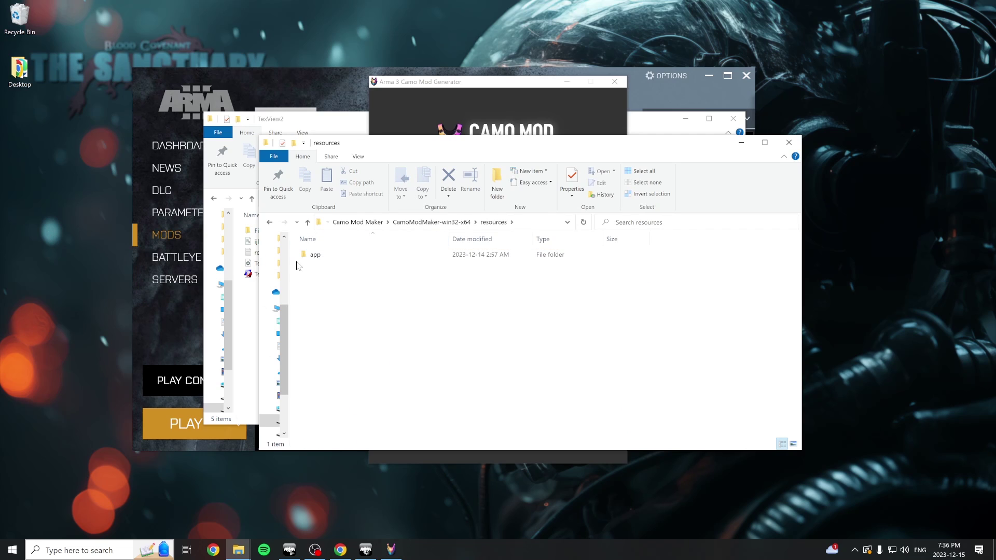
pyautogui.doubleClick(311, 254)
pyautogui.scroll(-1, 352, 345)
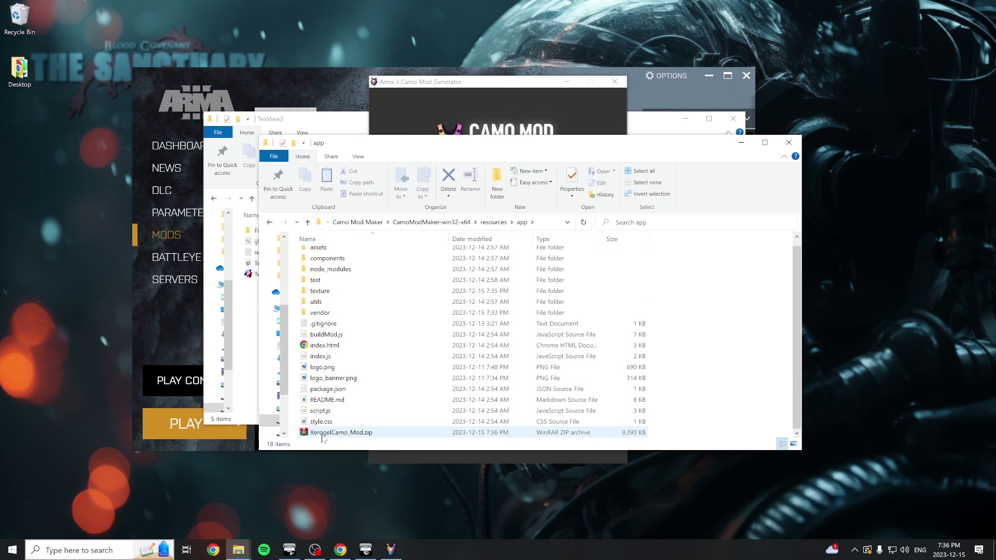
pyautogui.moveTo(322, 437); pyautogui.dragTo(336, 280)
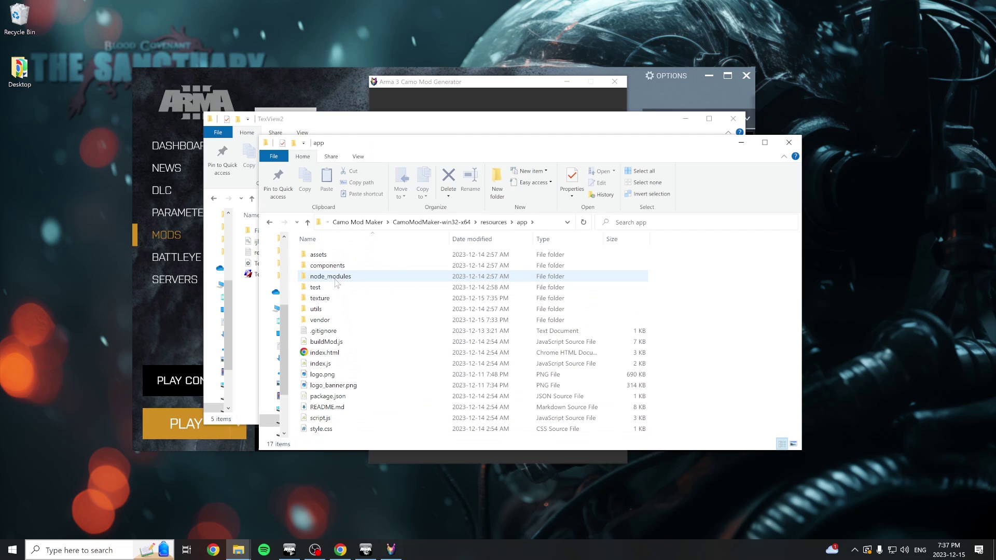
pyautogui.doubleClick(315, 286)
pyautogui.rightClick(337, 254)
pyautogui.click(379, 323)
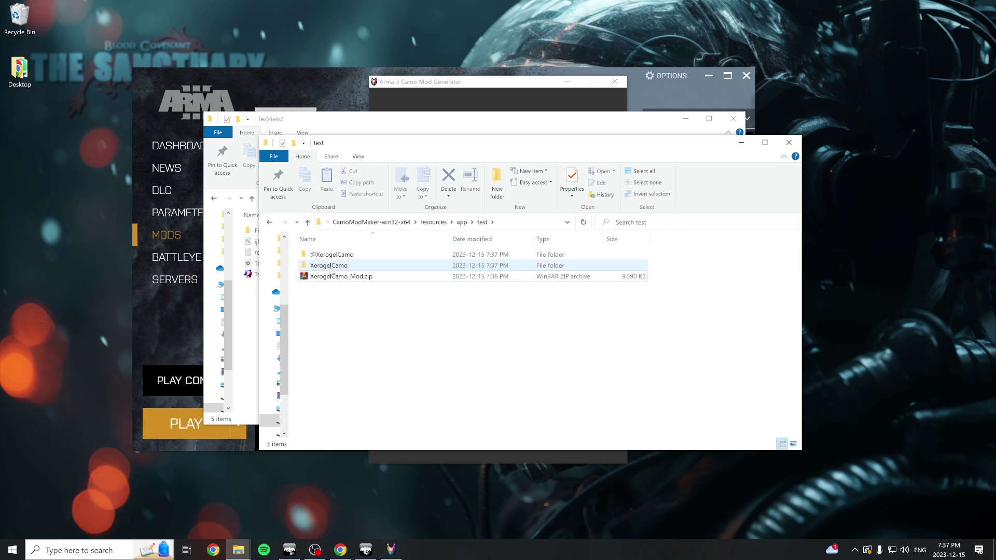
pyautogui.doubleClick(329, 265)
pyautogui.doubleClick(321, 254)
pyautogui.doubleClick(339, 320)
pyautogui.click(341, 331)
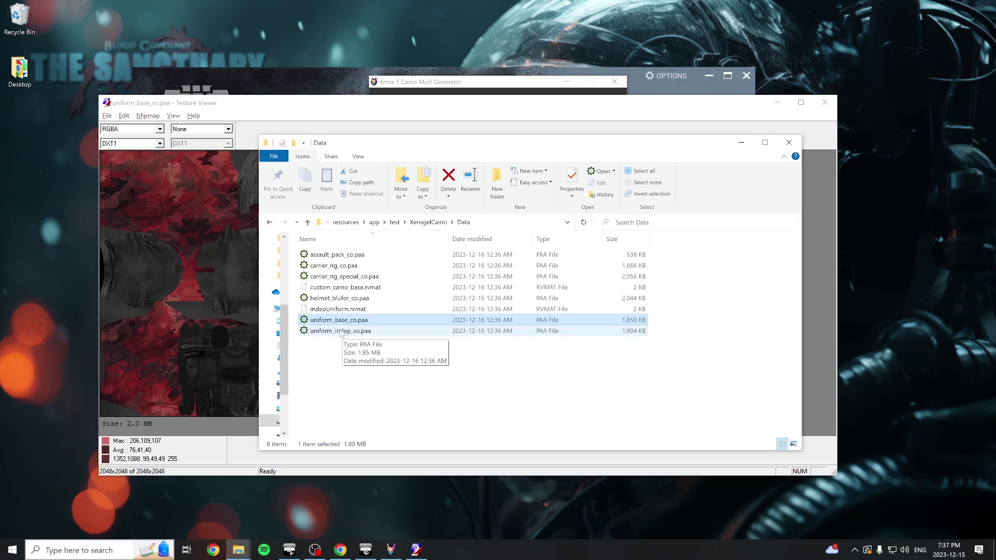
pyautogui.click(247, 117)
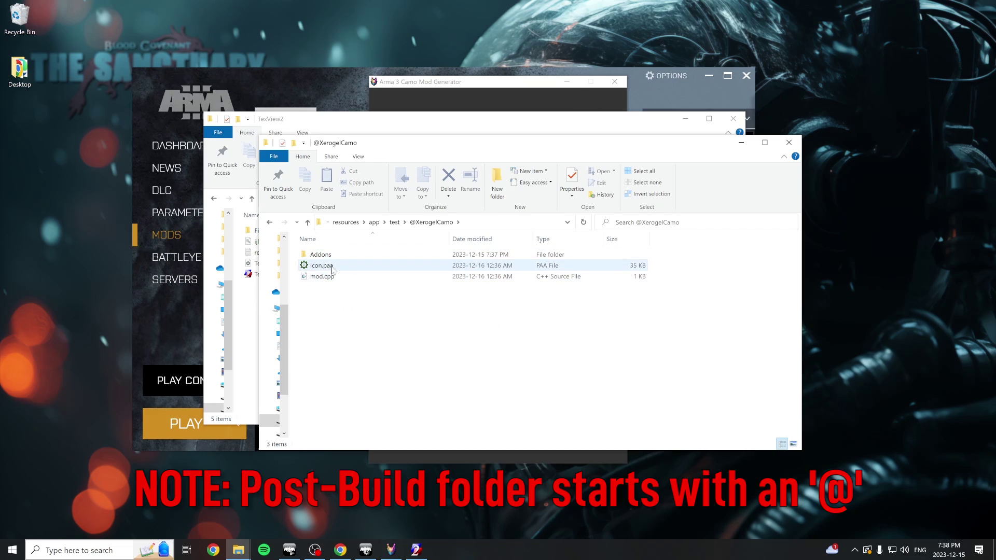
pyautogui.doubleClick(319, 255)
# Step: Launch Addon Builder and paste the XerogelCamo folder path as the source directory
pyautogui.click(372, 553)
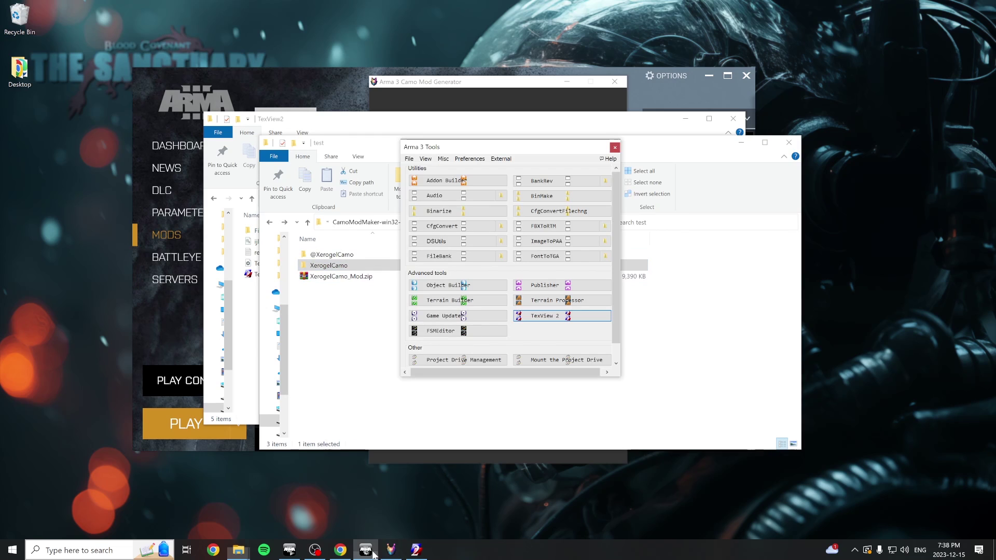
pyautogui.click(452, 182)
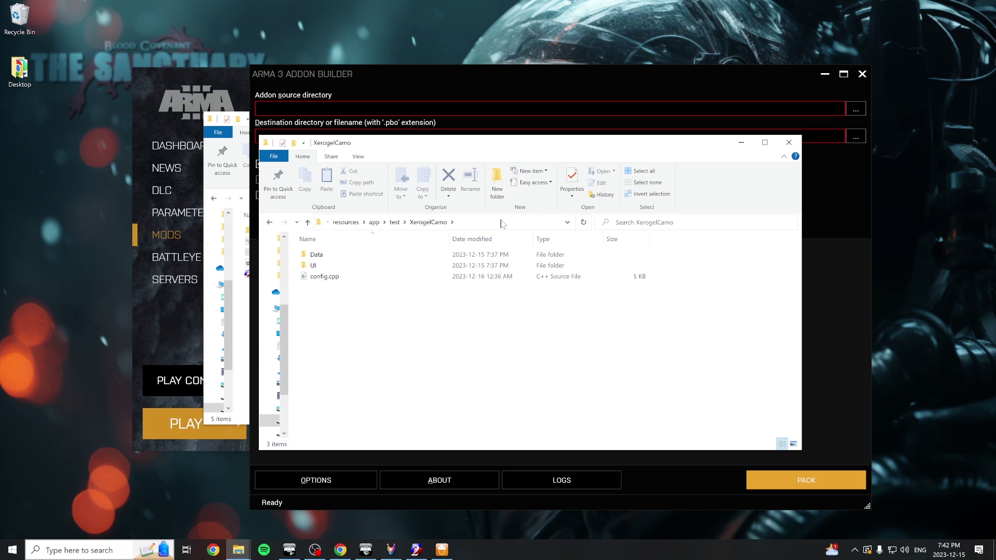
pyautogui.click(502, 223)
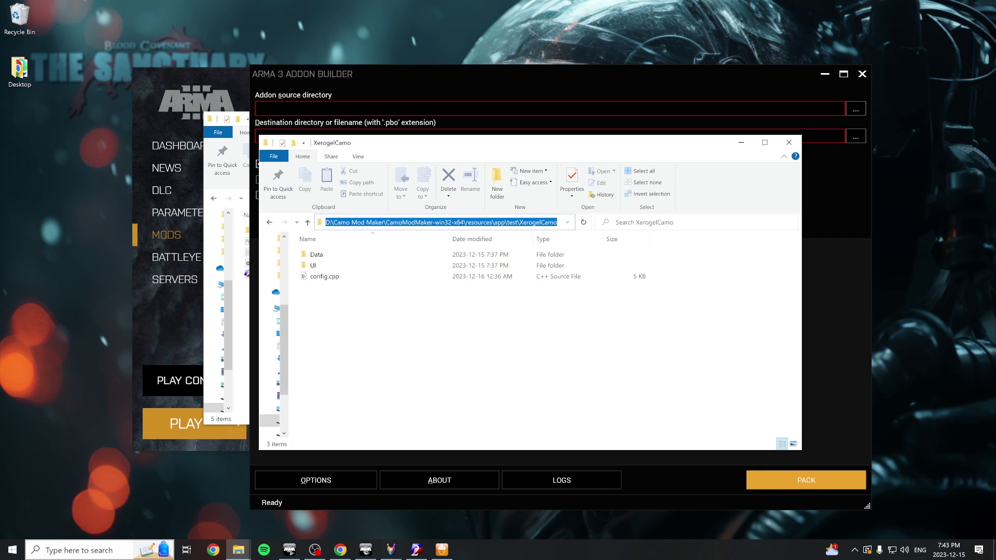
pyautogui.click(404, 108)
pyautogui.hotkey('ctrl', 'v')
pyautogui.hotkey('alt', 'Tab')
pyautogui.doubleClick(328, 255)
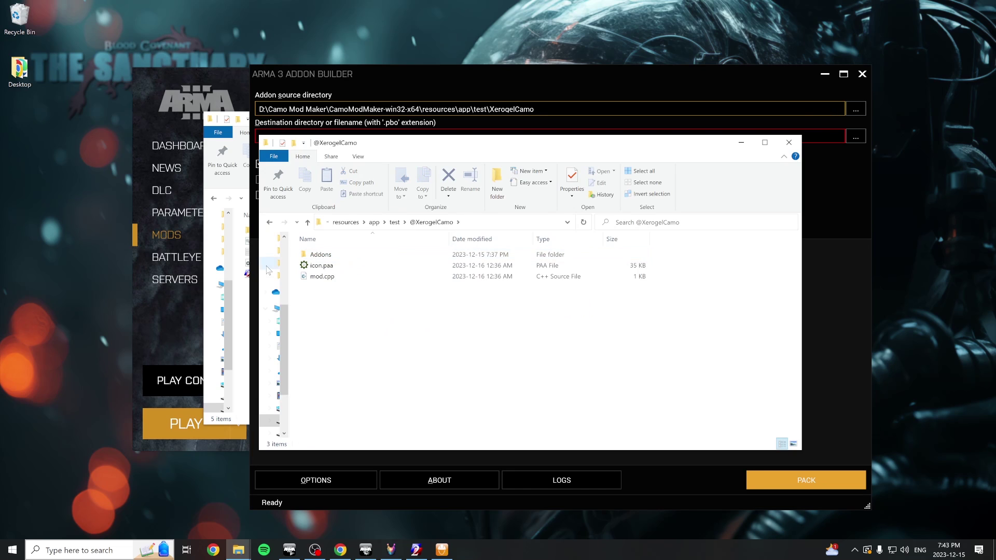
pyautogui.doubleClick(327, 254)
pyautogui.click(505, 227)
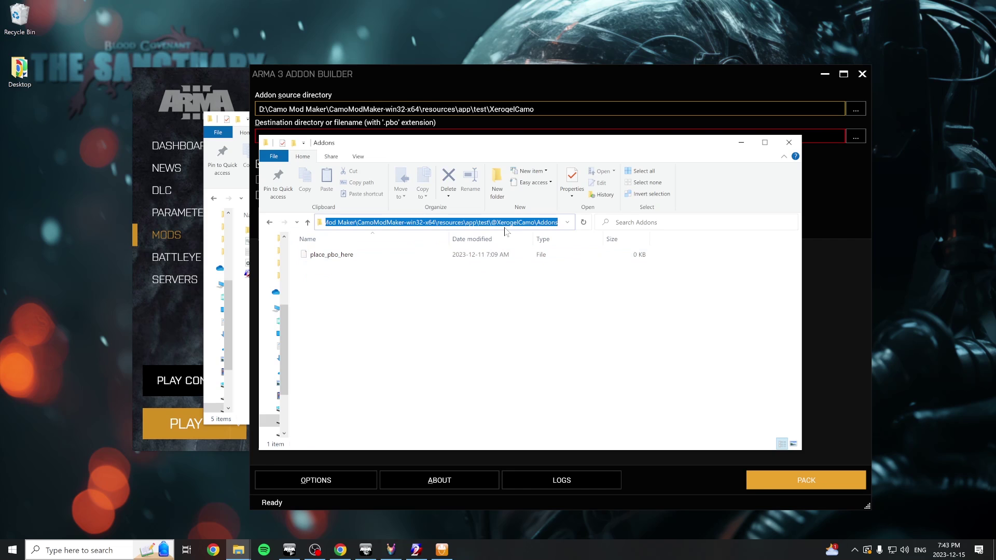
pyautogui.click(495, 132)
pyautogui.hotkey('ctrl', 'v')
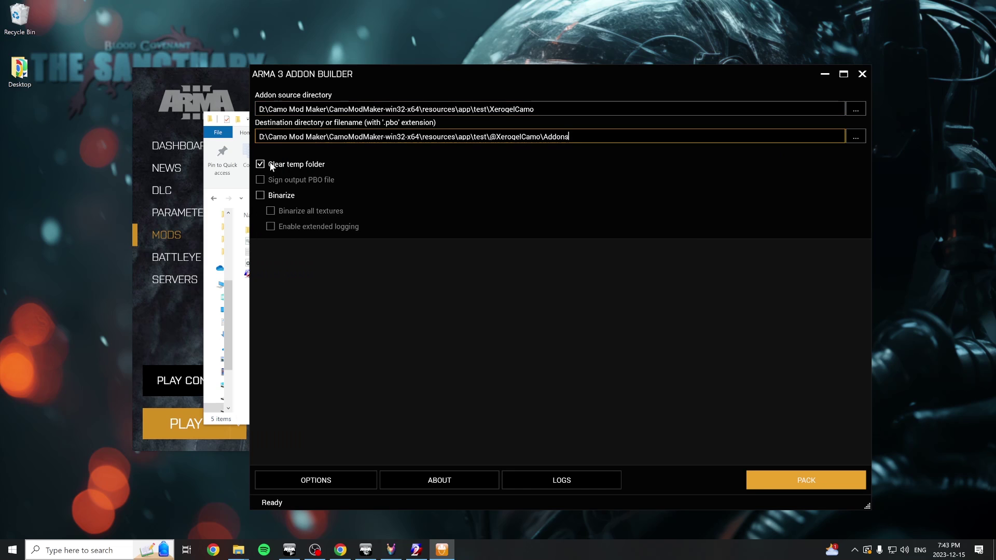
# Step: Pack XerogelCamo.pbo, confirm Build successful, minimize Addon Builder and go up to test
pyautogui.click(794, 481)
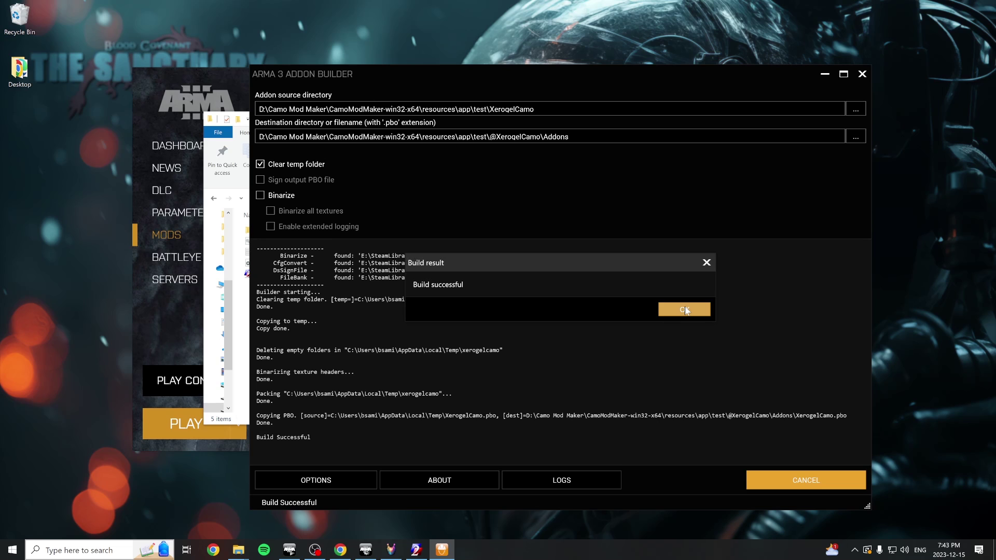
pyautogui.click(684, 309)
pyautogui.click(822, 74)
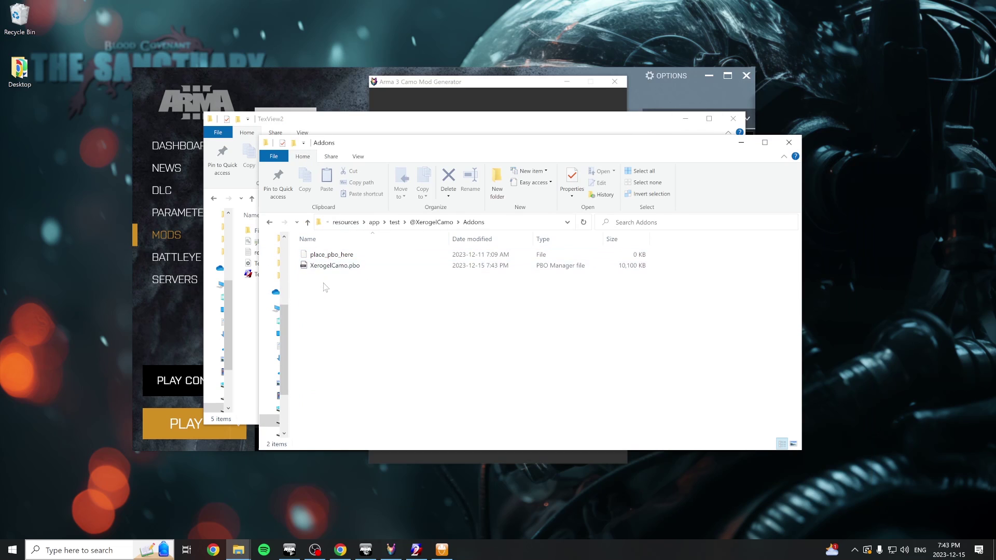
pyautogui.hotkey('alt', 'Up')
pyautogui.hotkey('alt', 'Up')
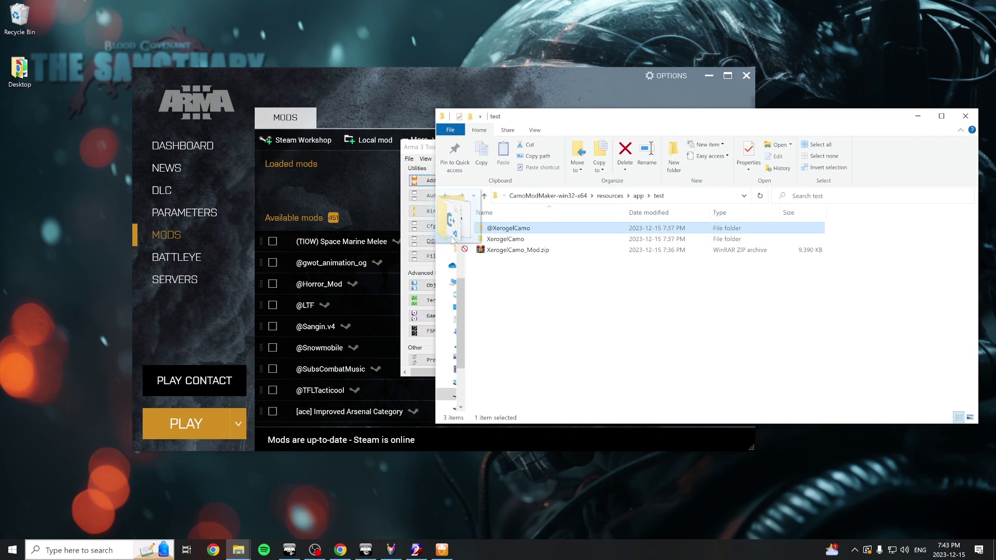
pyautogui.moveTo(452, 238); pyautogui.dragTo(290, 184)
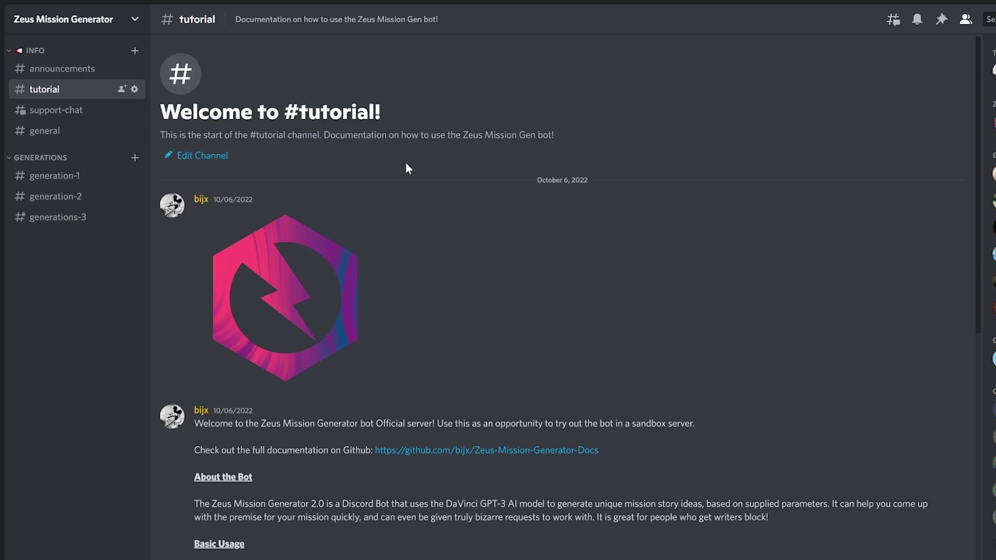
# Step: Insert a second quote reading 'island, during the night,' into the markup, then open Discord's #support-chat
pyautogui.scroll(-5, 408, 164)
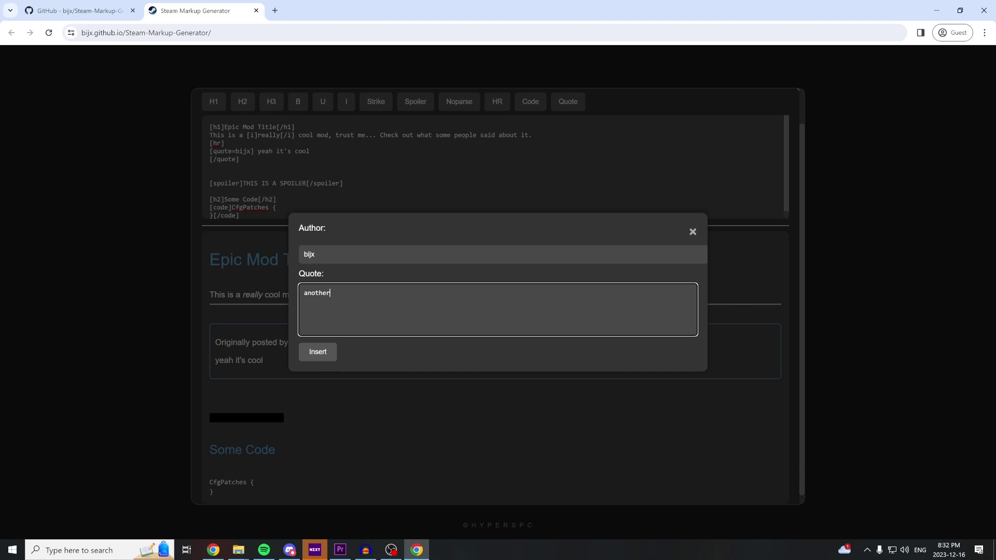
pyautogui.click(318, 354)
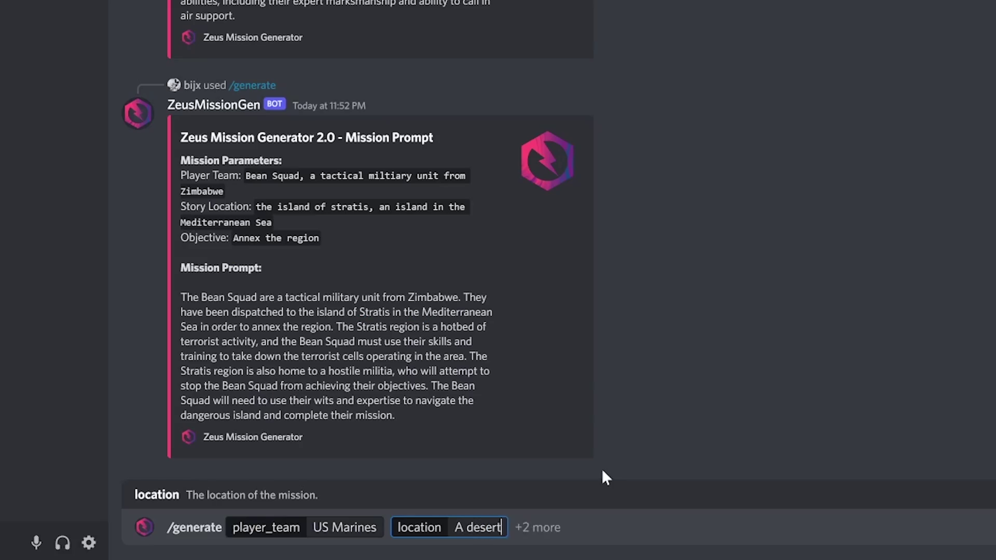
pyautogui.write('island, during the night,')
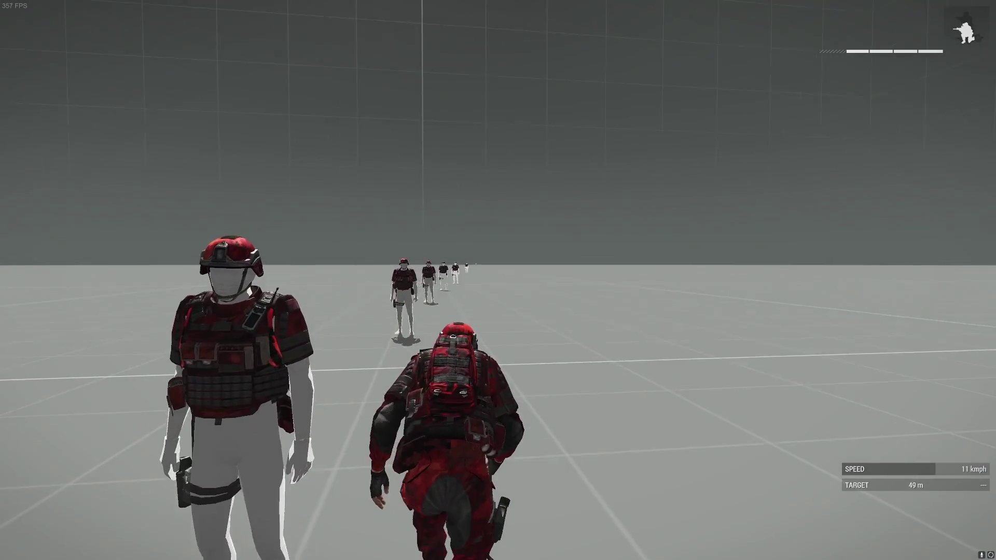
pyautogui.press('alt')
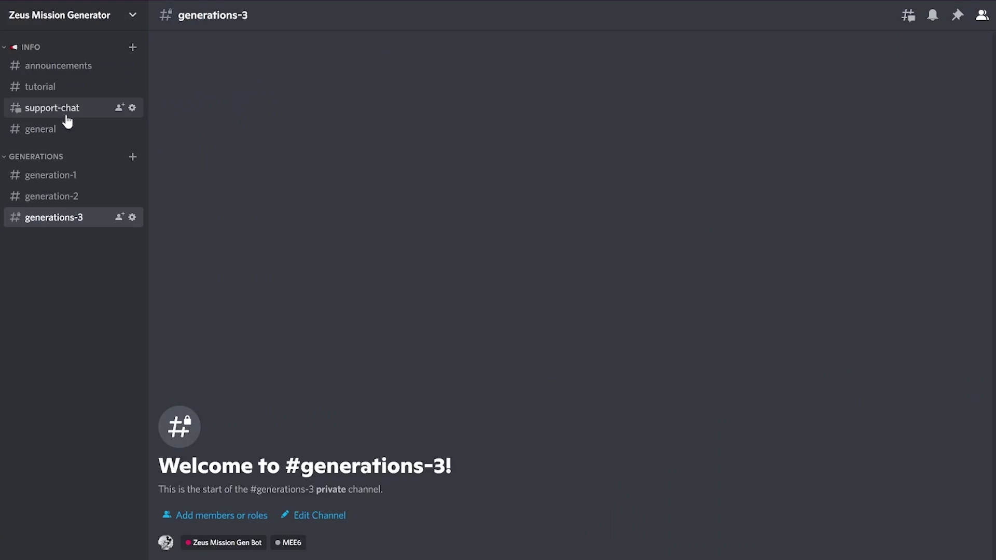
pyautogui.click(71, 111)
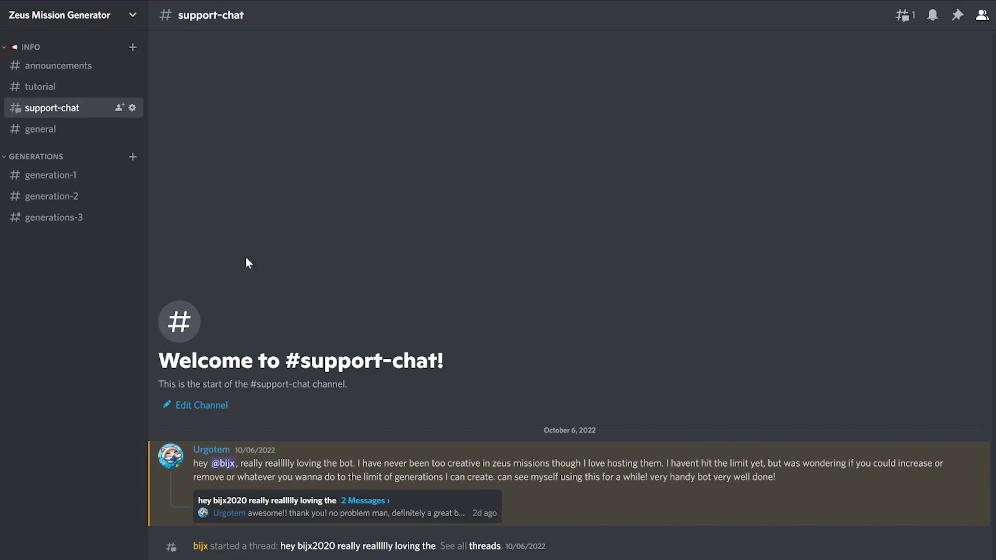